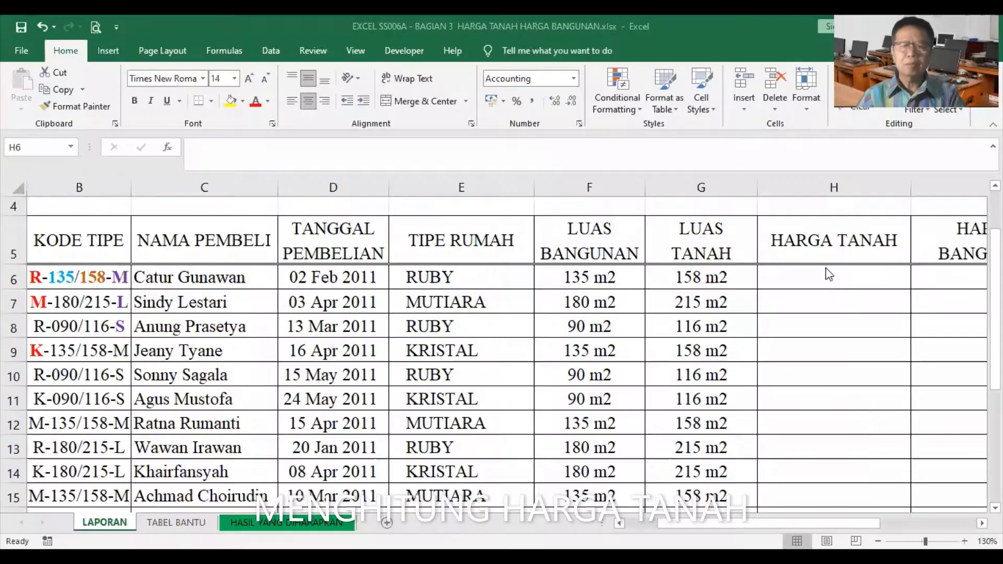
Select H6 and review the TIPE land price range on the TABEL BANTU sheet.
left_click(823, 278)
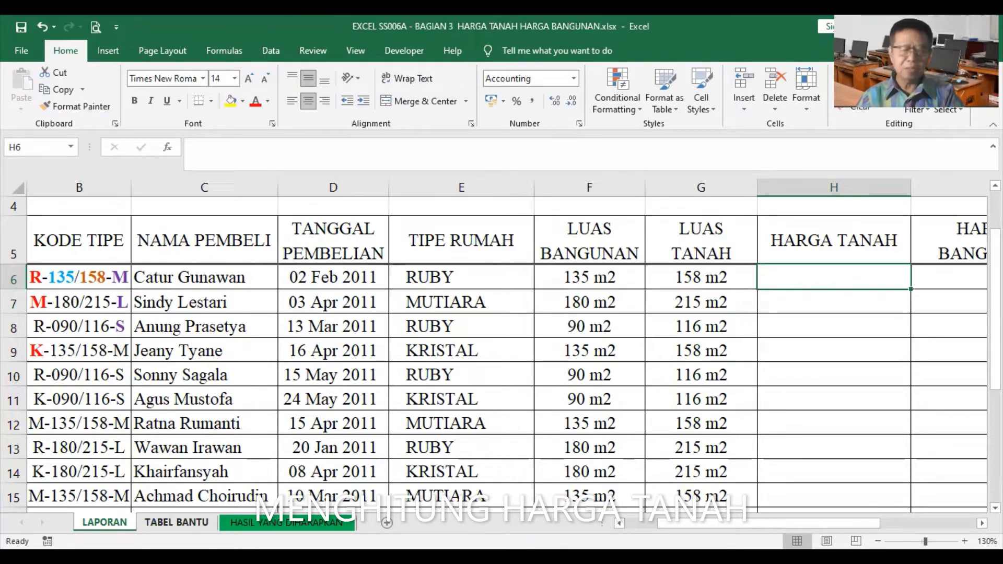
left_click(177, 523)
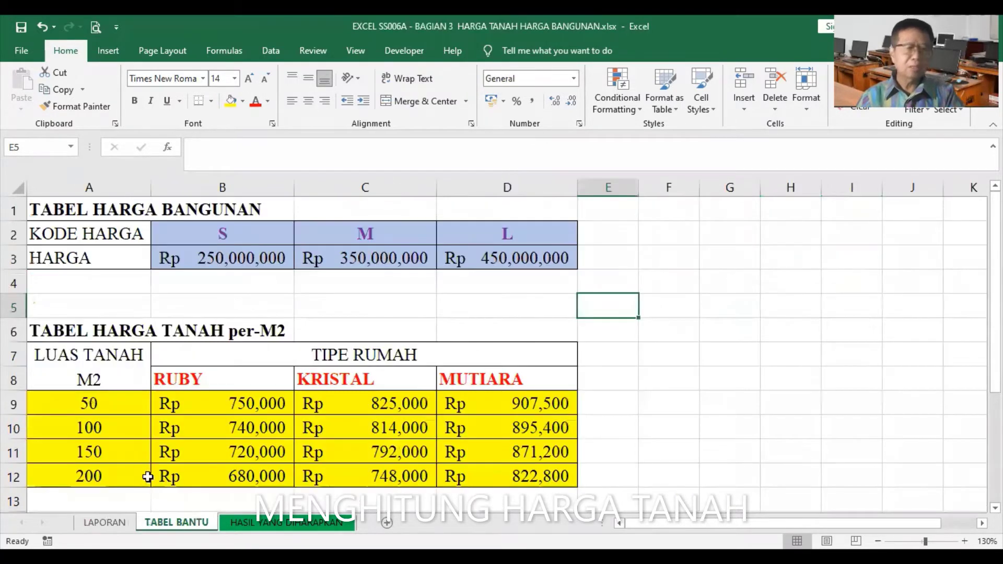
left_click(89, 407)
left_click(537, 473, "shift")
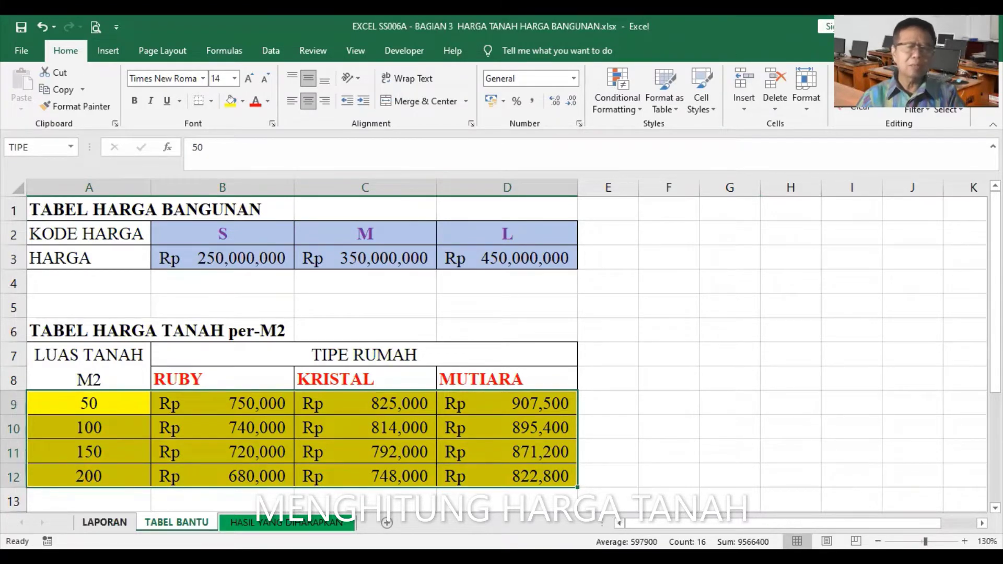
left_click(104, 522)
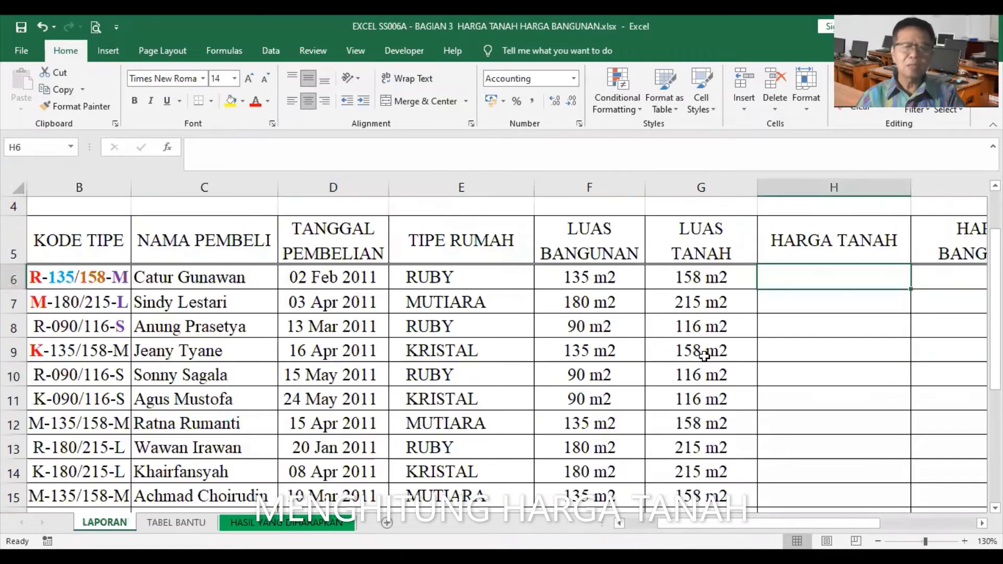
left_click(205, 523)
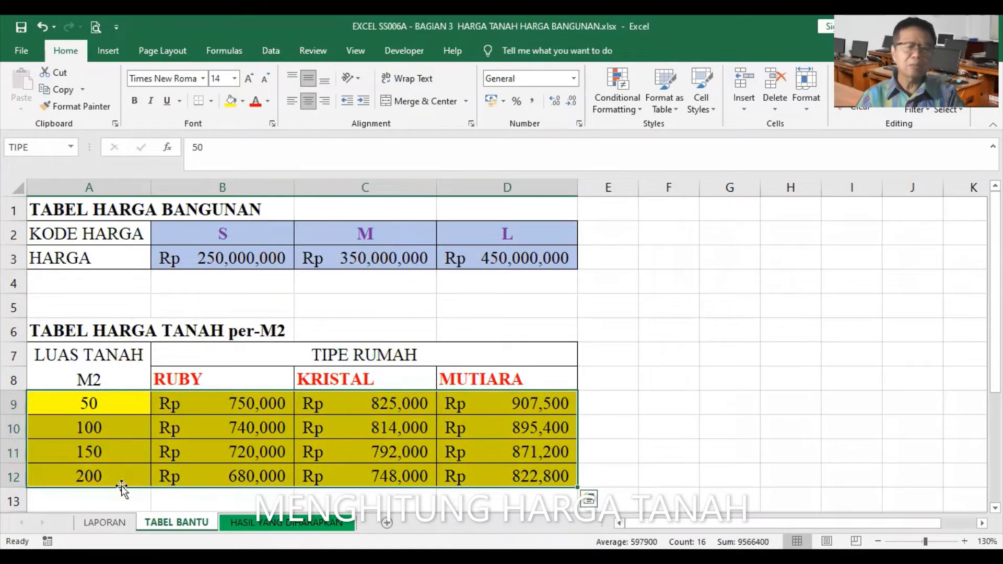
left_click(120, 518)
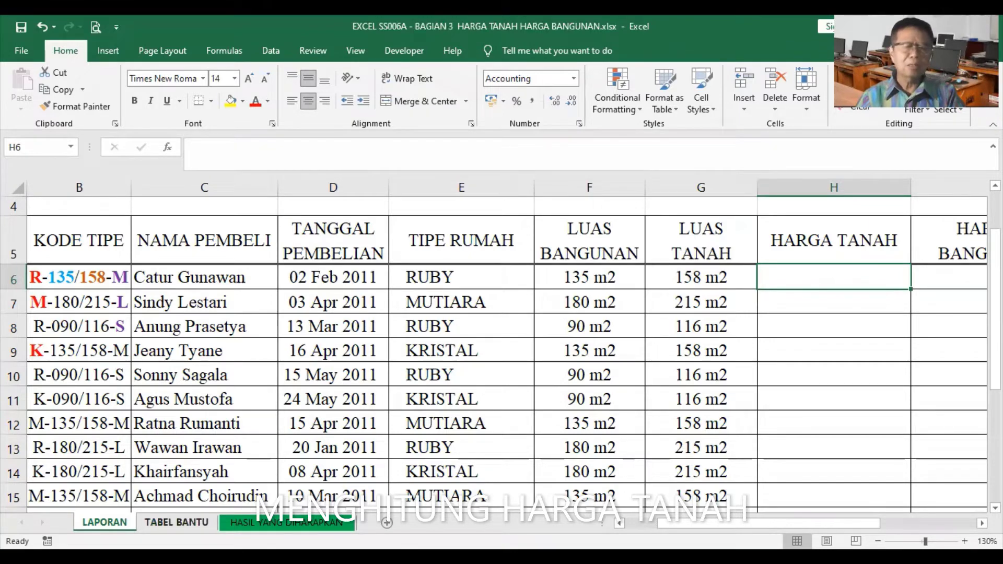
Check the 150 m2 row of the TIPE table, then reselect H6 on LAPORAN.
left_click(177, 522)
left_click(108, 449)
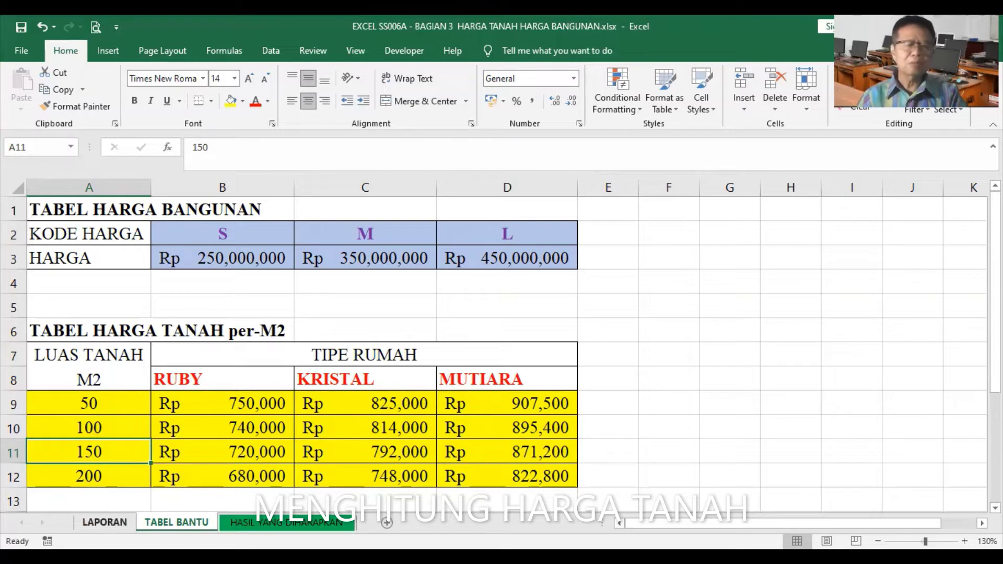
left_click(105, 522)
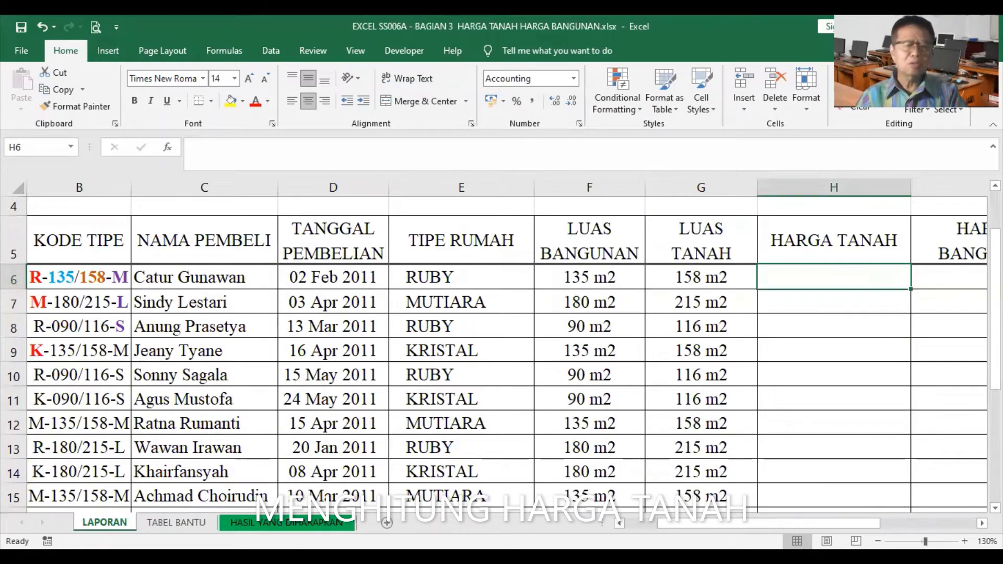
left_click(176, 522)
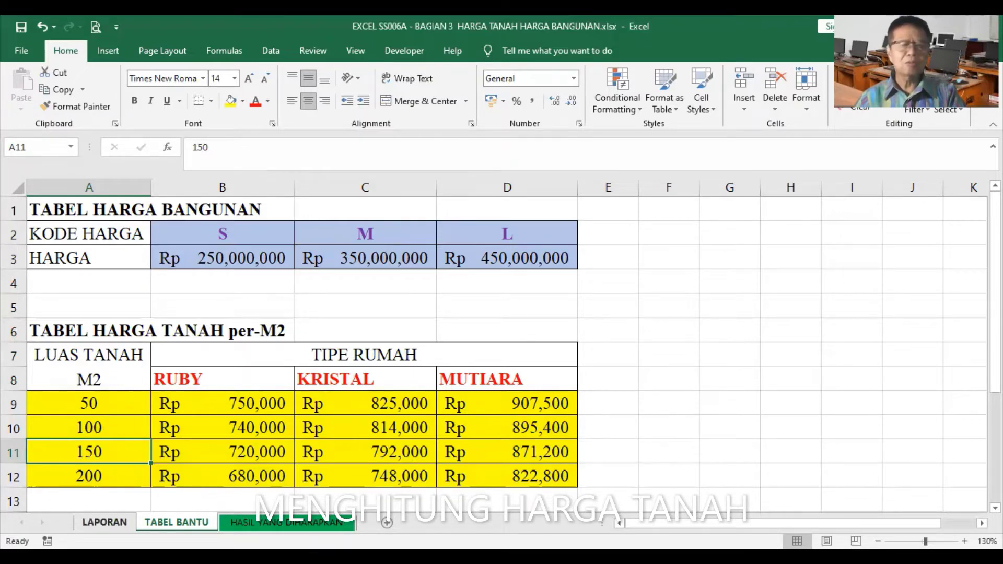
left_click(105, 522)
left_click(841, 271)
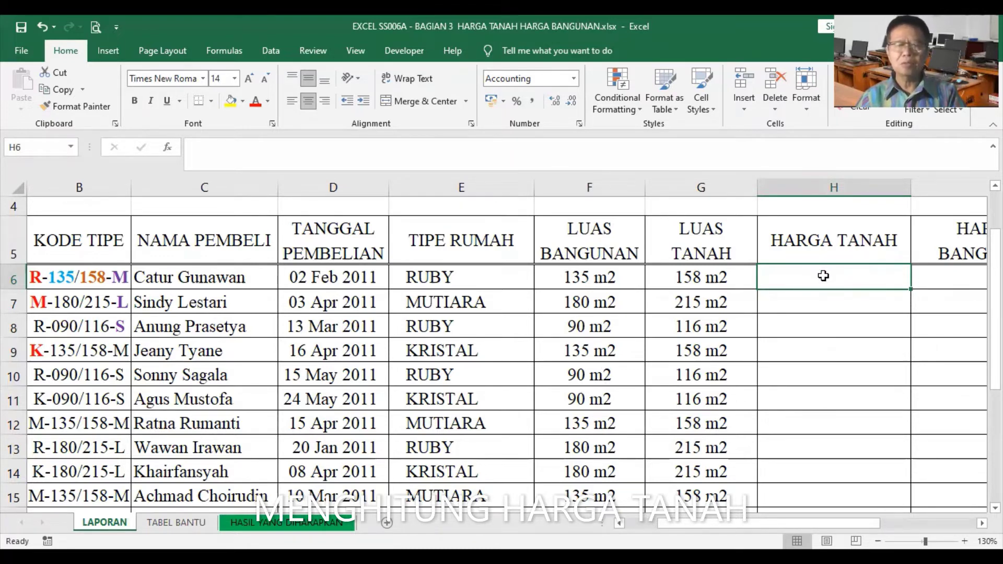
Begin a VLOOKUP in H6 with lookup value G6 and table array TIPE.
left_click(167, 147)
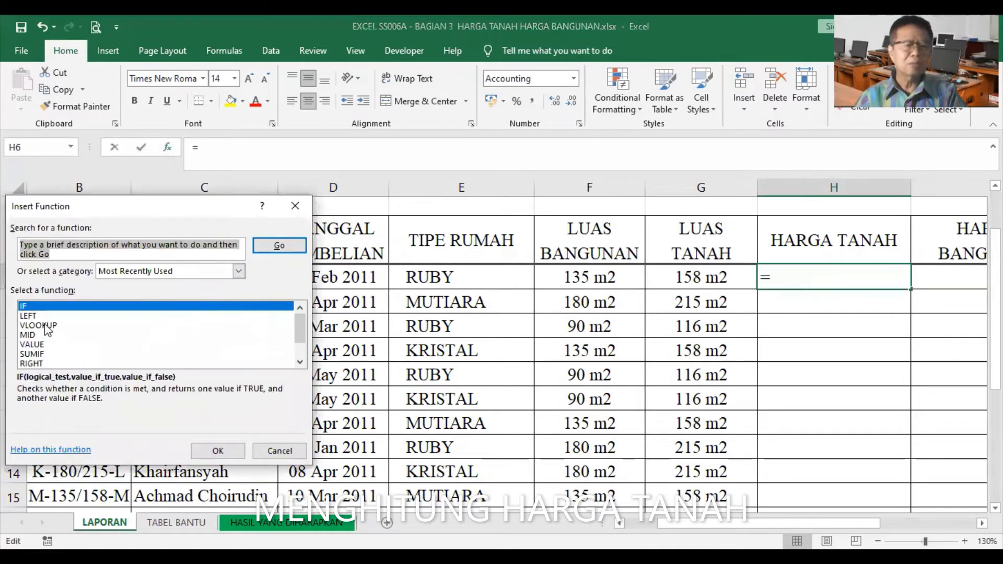
left_click(47, 326)
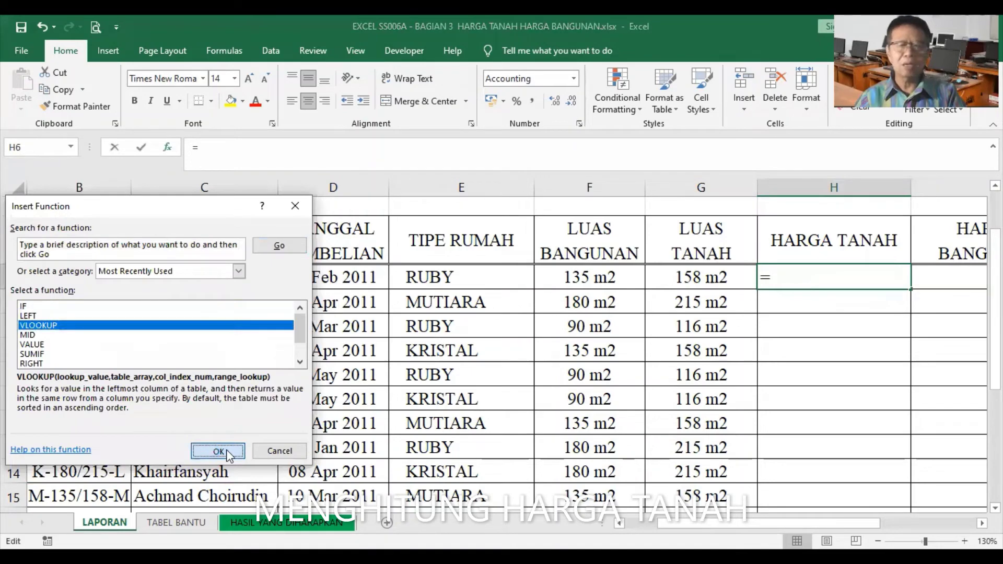
key("Return")
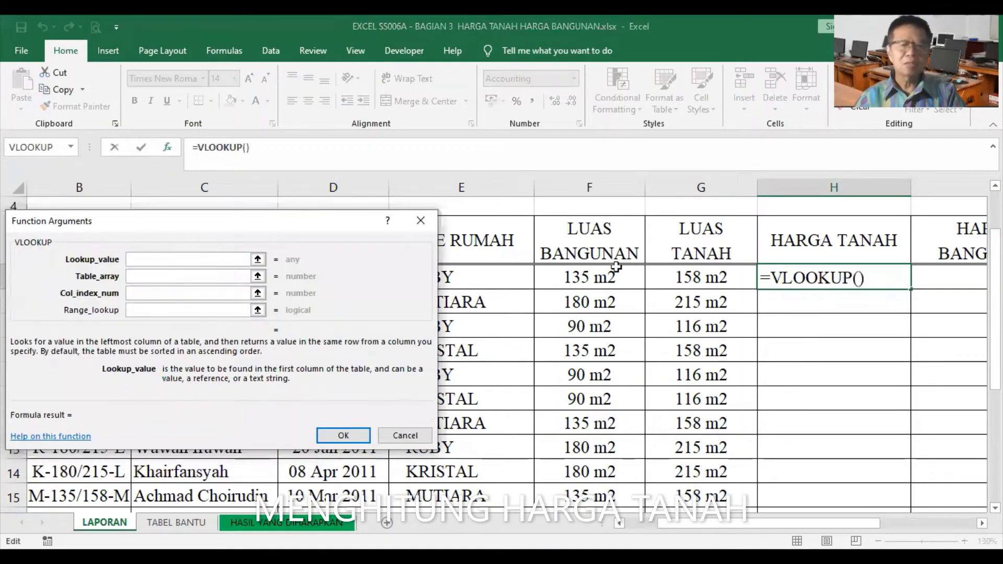
left_click(691, 279)
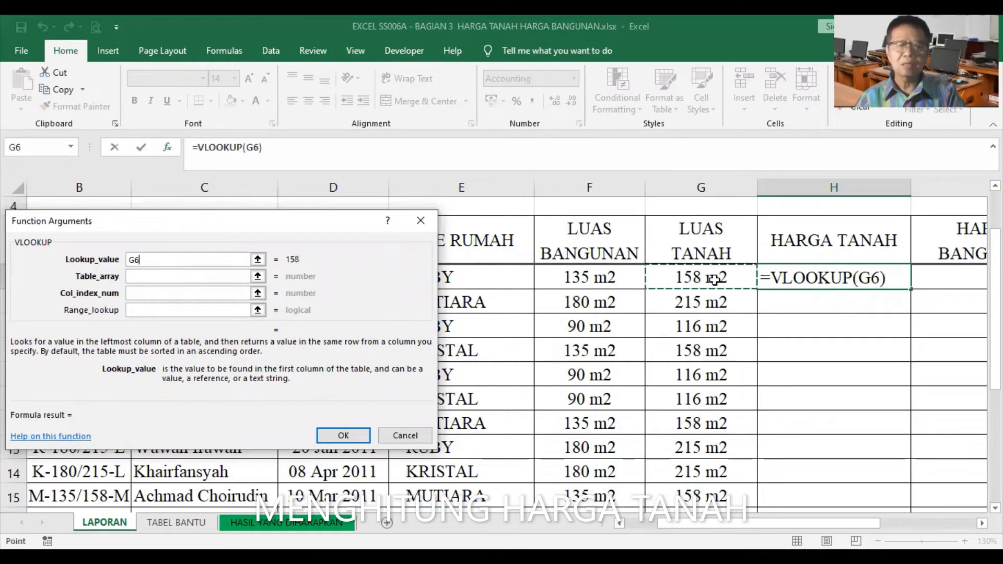
left_click(164, 276)
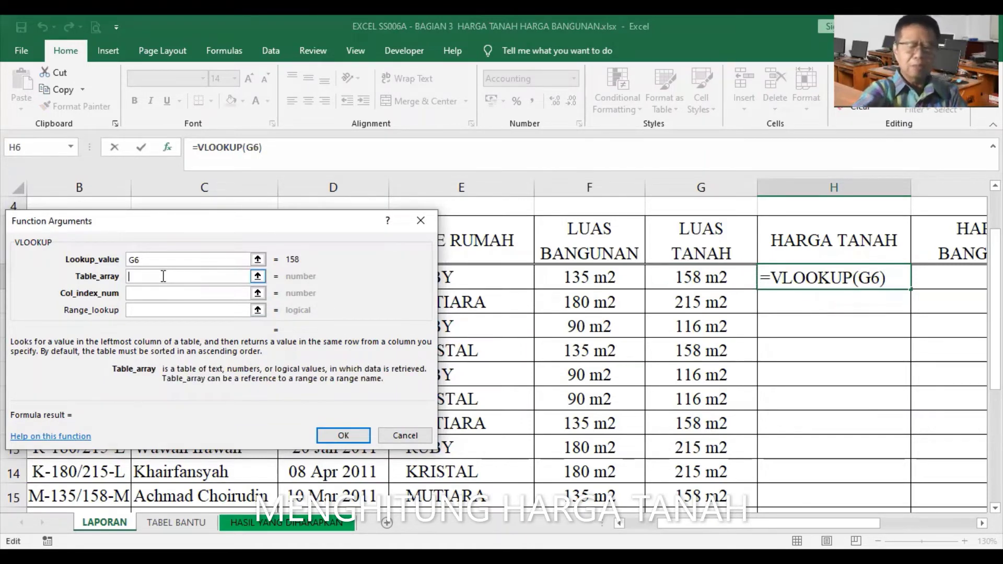
type("TIPE")
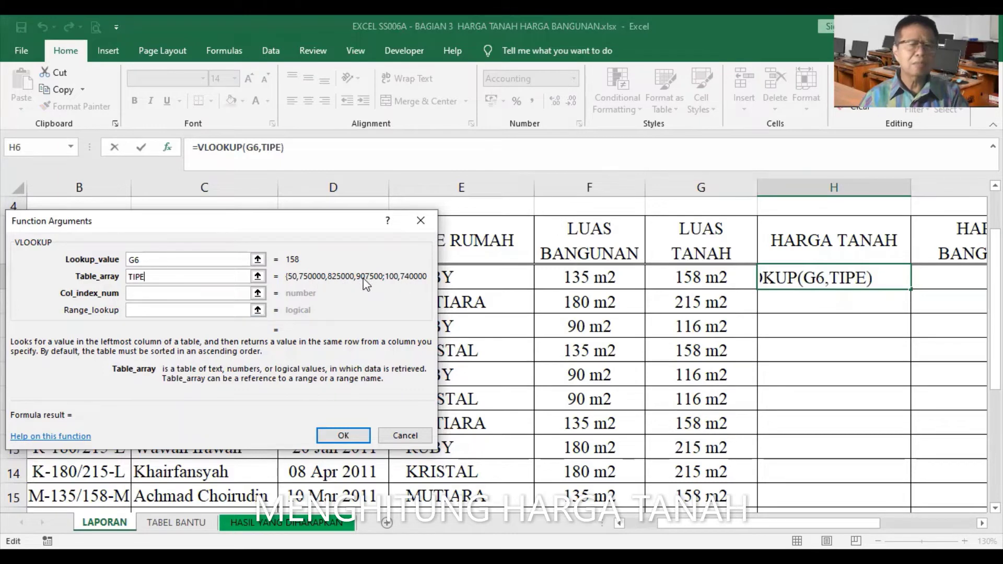
left_click(179, 292)
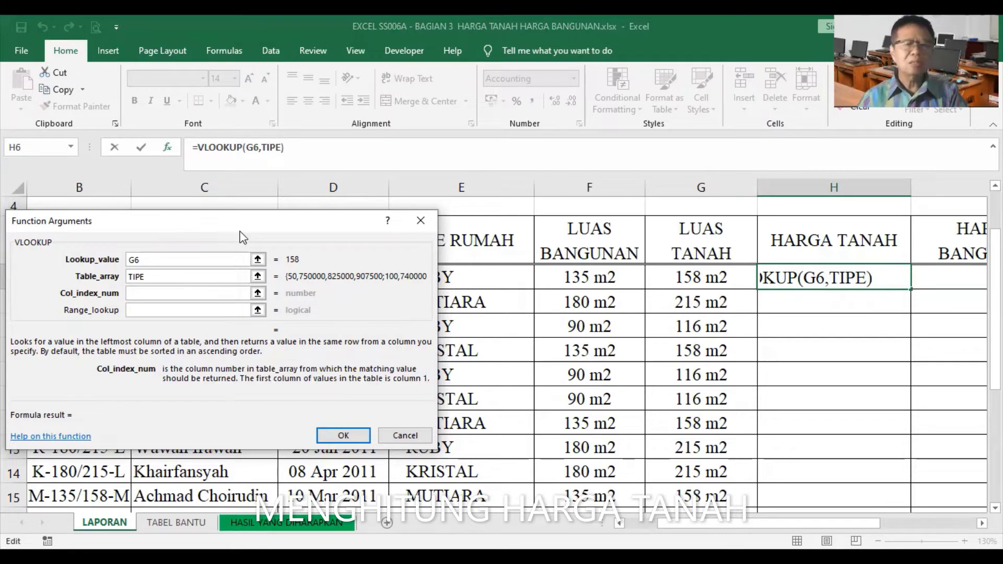
left_click_drag(241, 238, 191, 232)
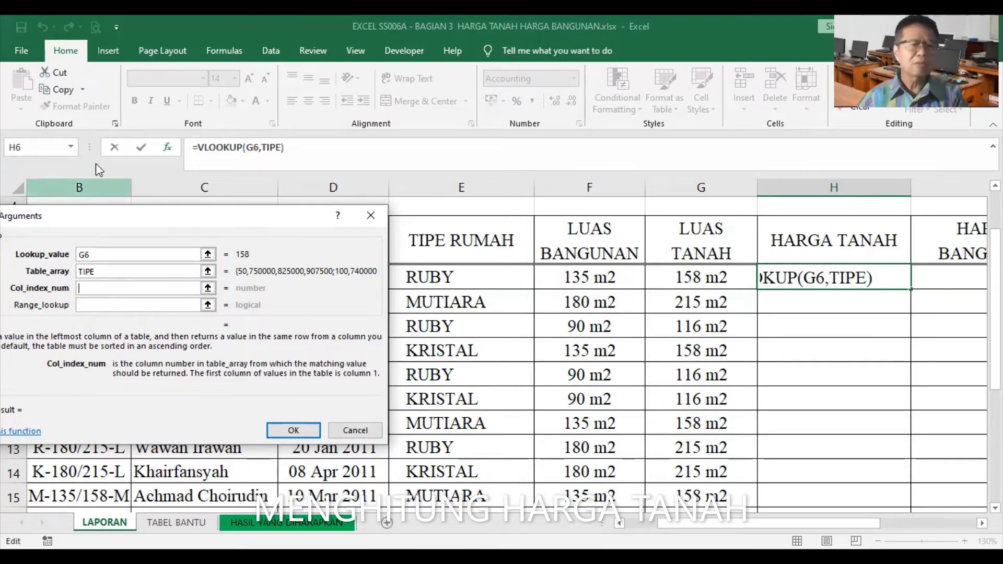
Nest IF(E6="RUBY",2,…) as the column index, with a second IF for other types.
left_click(71, 148)
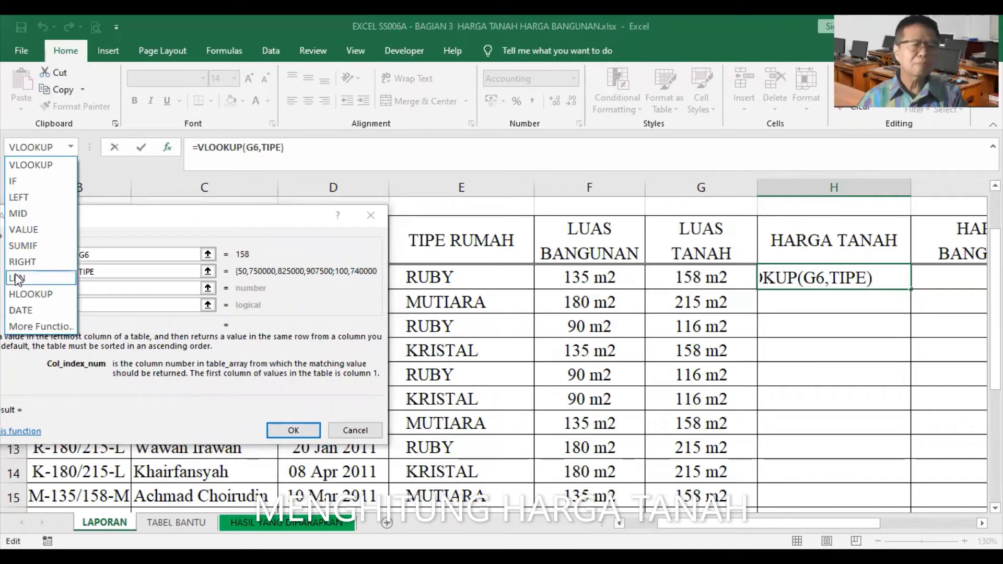
left_click(26, 183)
left_click(471, 275)
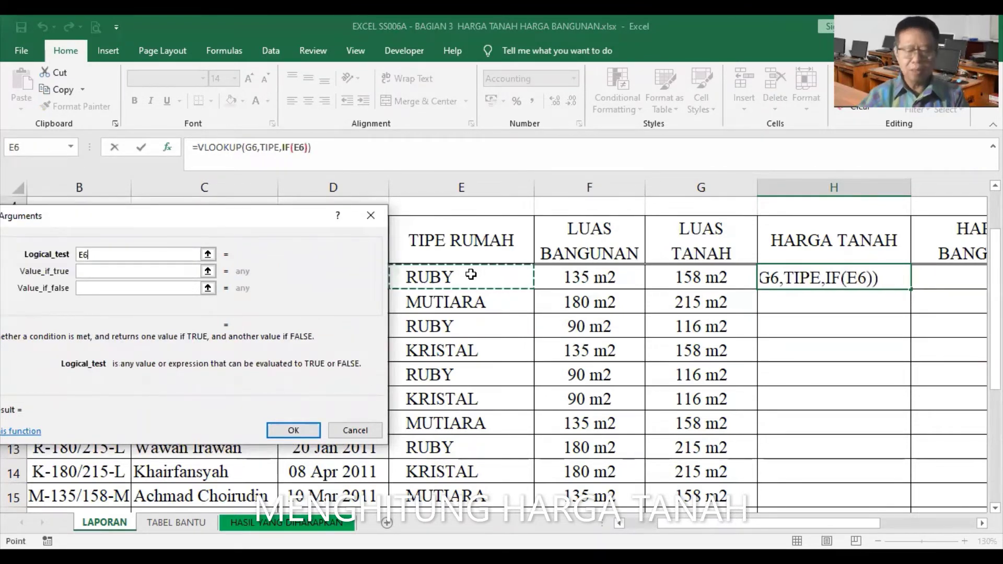
type("=\"RU")
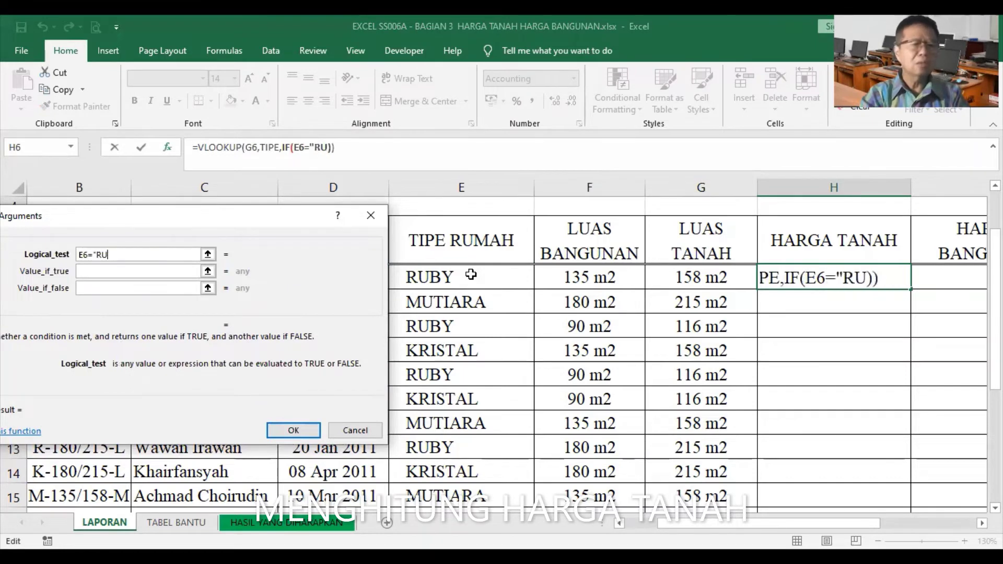
type("BY\"")
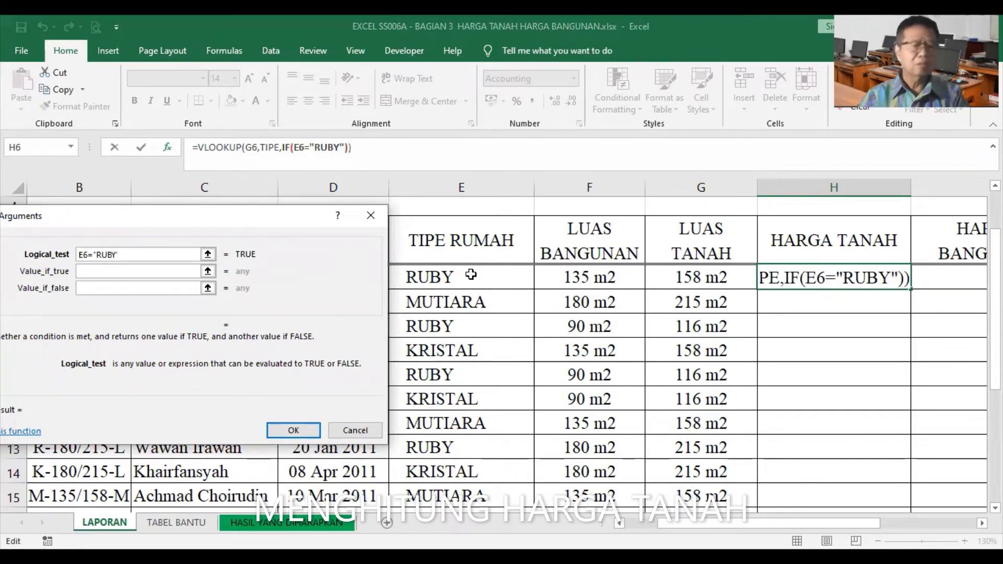
left_click(142, 272)
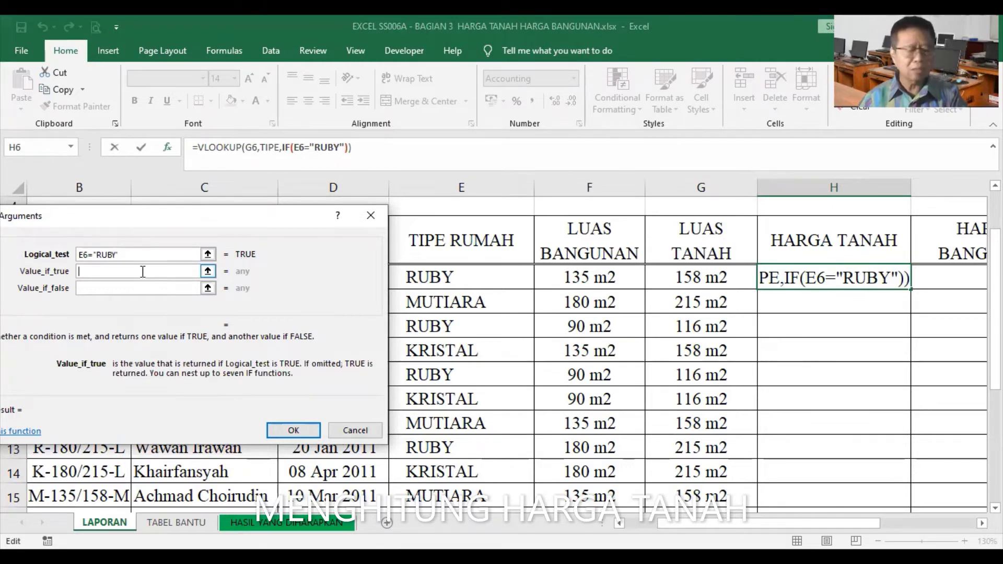
type("2")
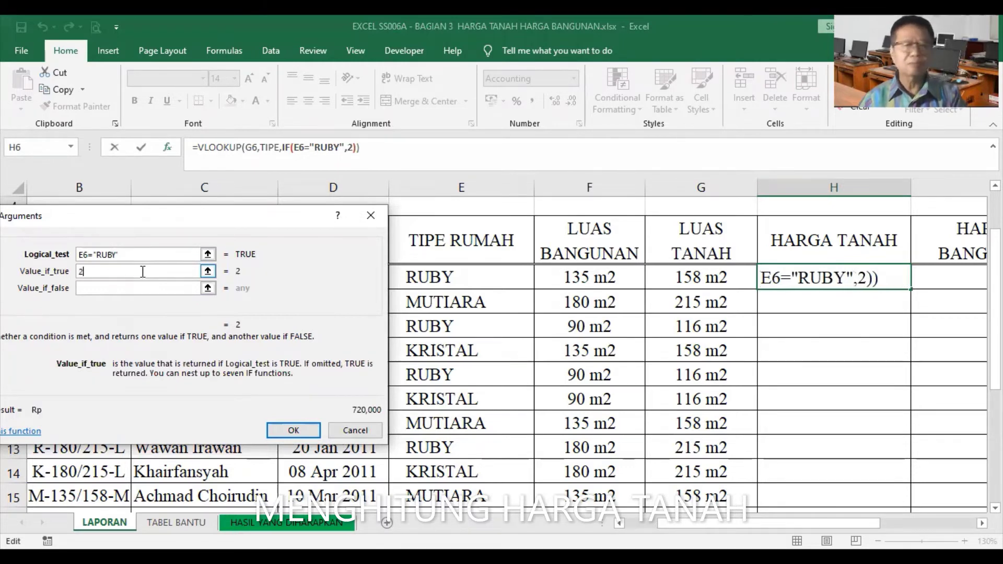
left_click(106, 290)
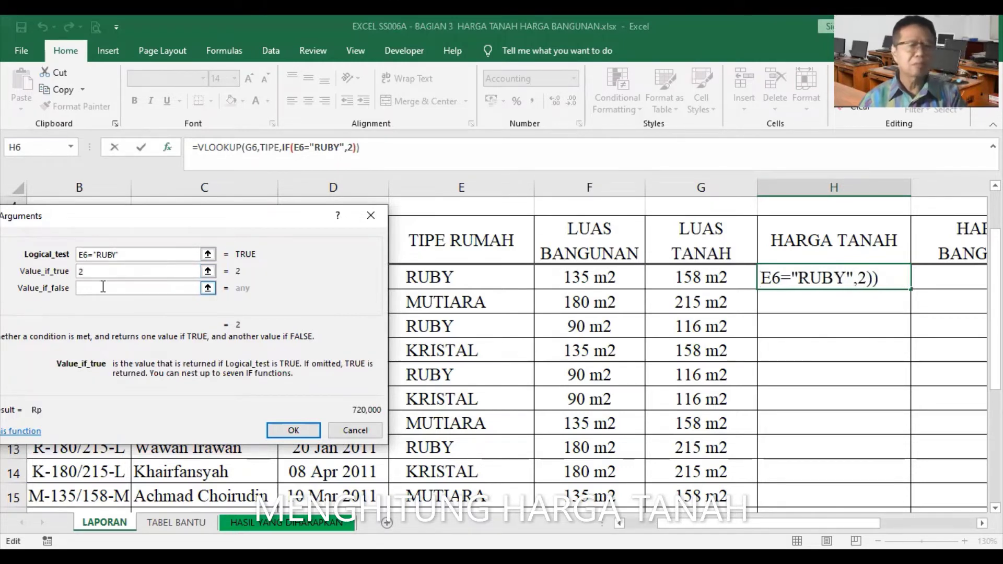
left_click(70, 148)
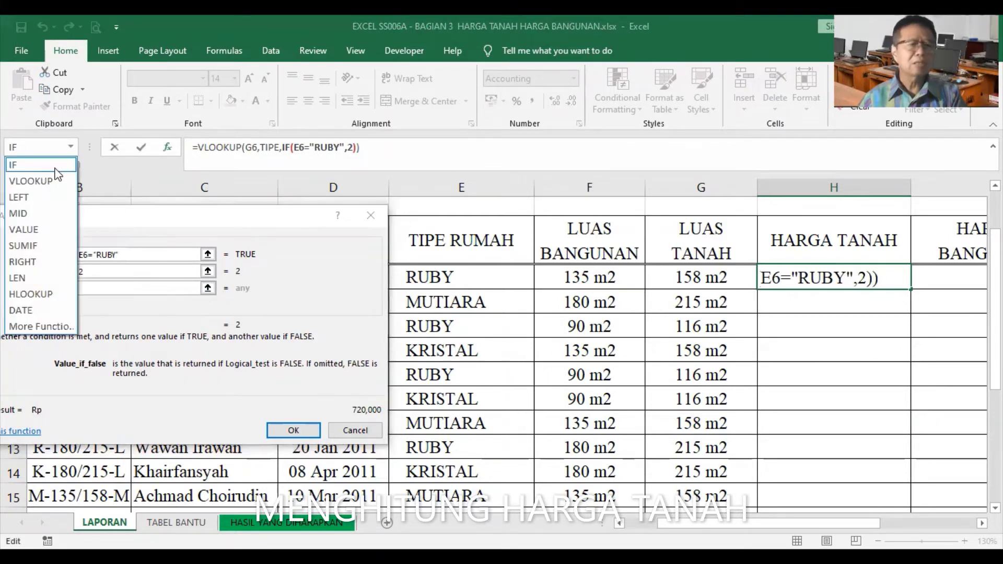
left_click(55, 163)
Fill the inner IF as E6="KRISTAL", returning 3, otherwise 4.
left_click(439, 275)
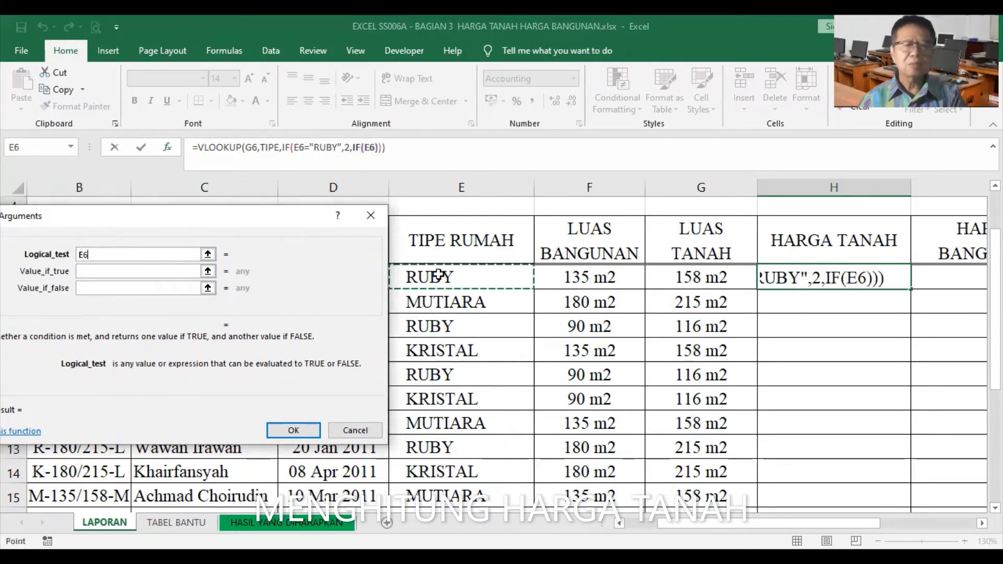
type("=\"")
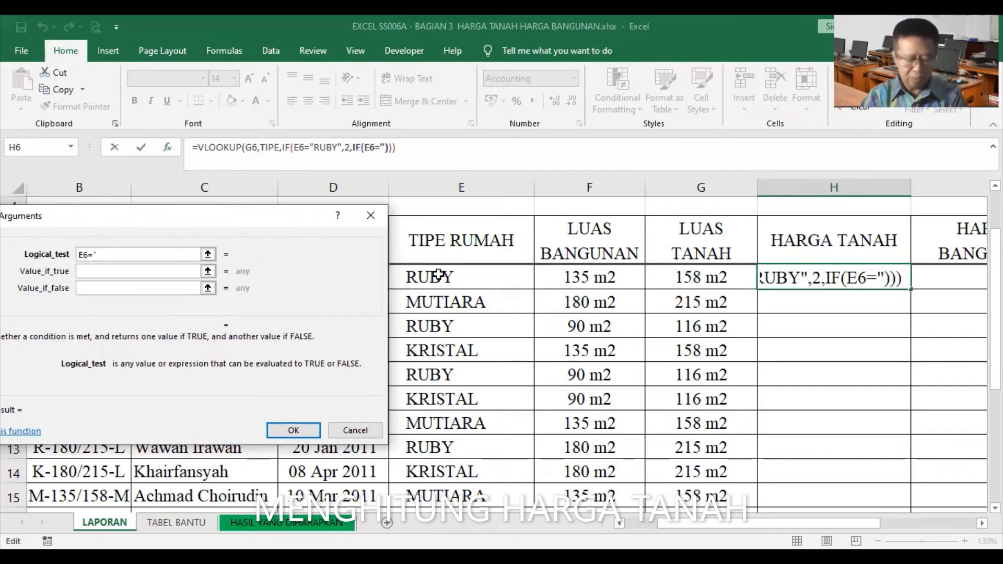
type("KRI")
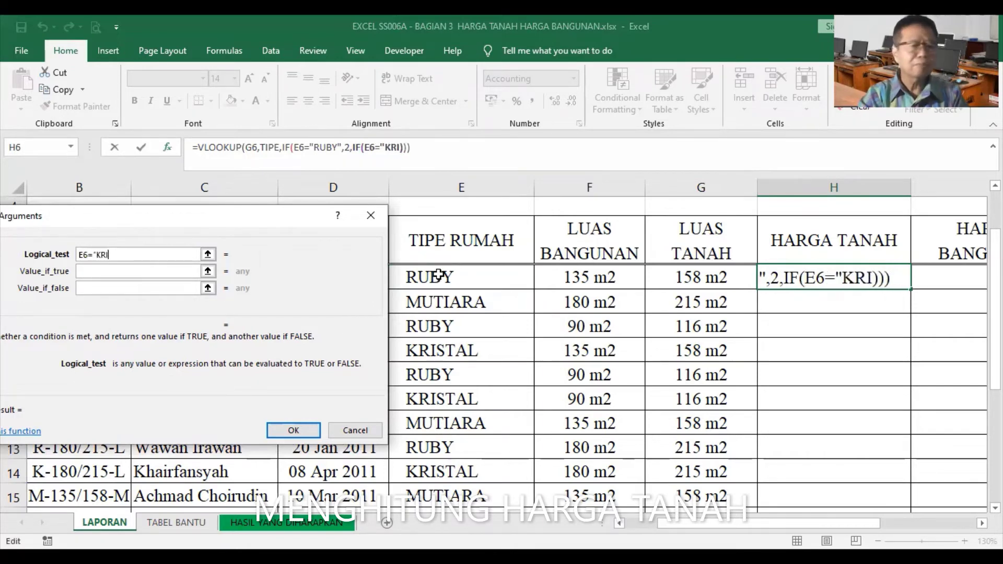
type("STAL")
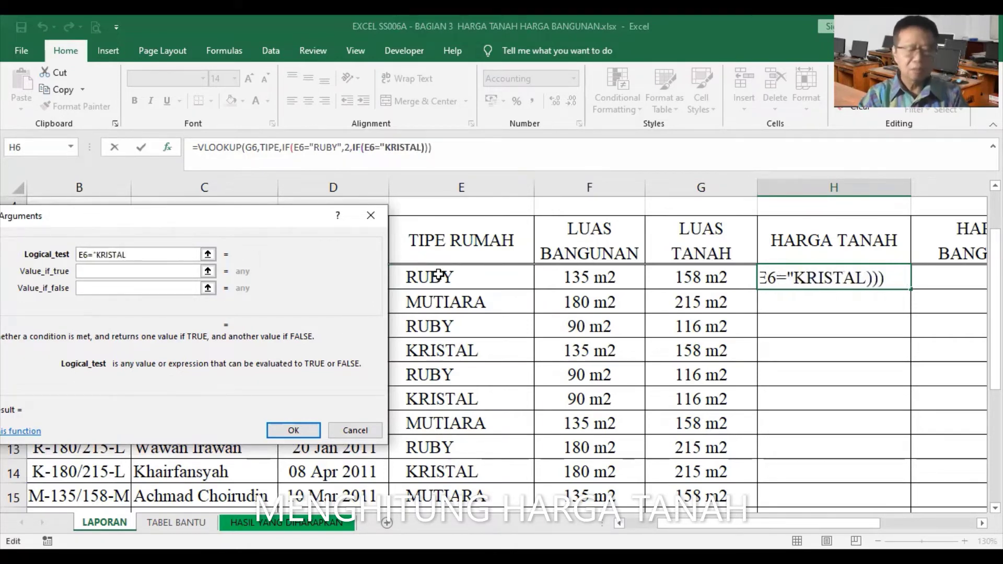
type("\"")
key("Tab")
type("3")
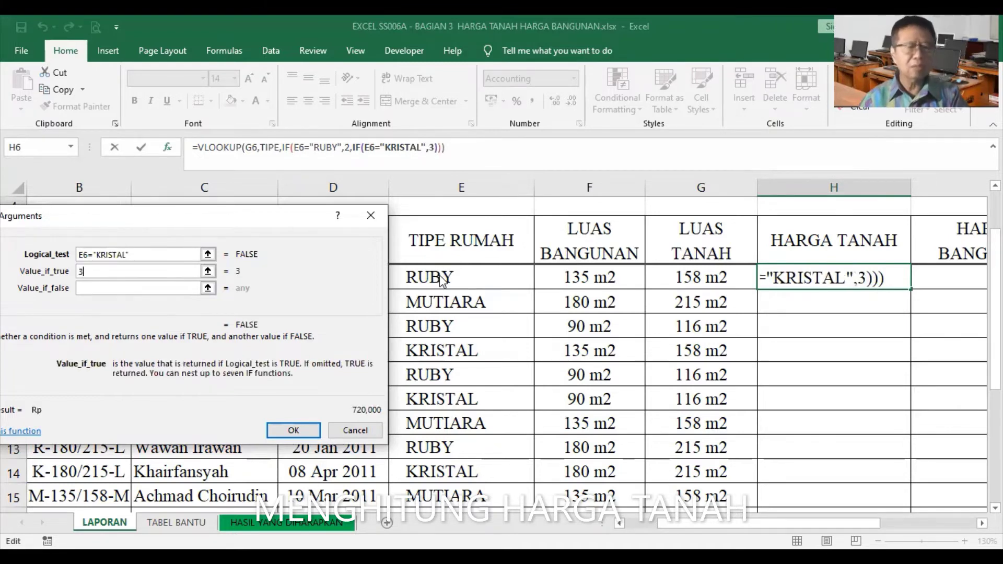
left_click(153, 289)
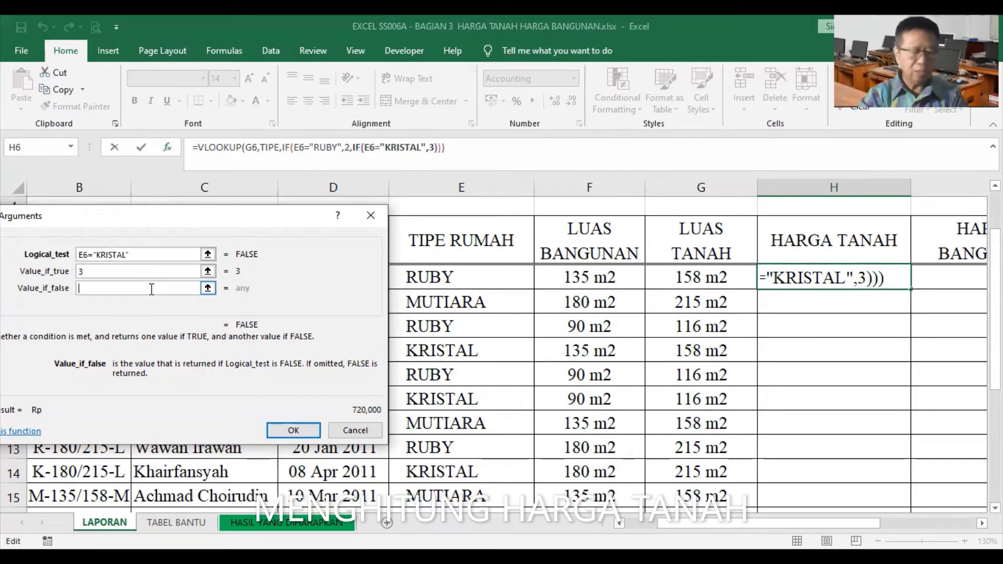
type("4")
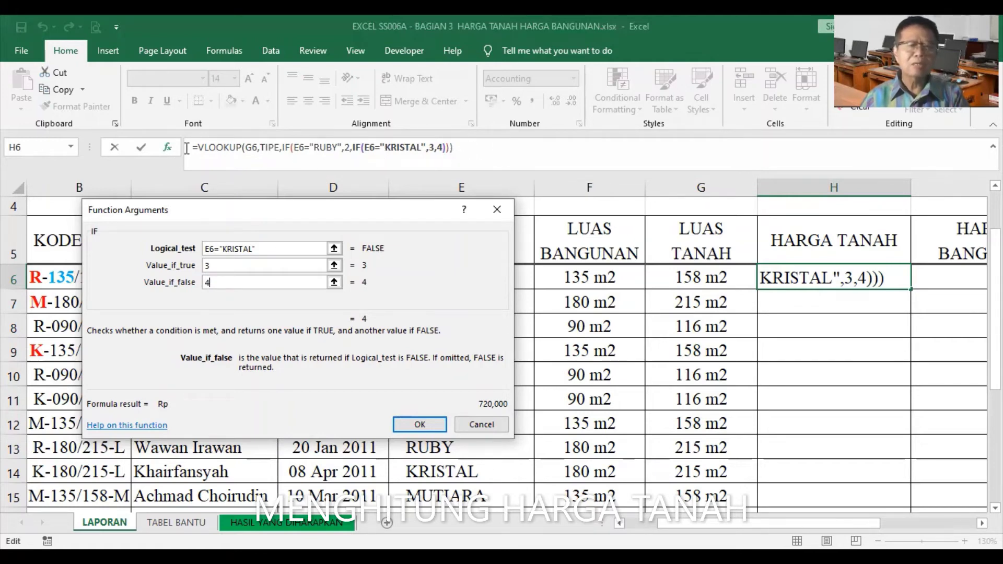
Append *G6 to the H6 formula and commit it, giving Rp 113,760,000.
left_click(468, 153)
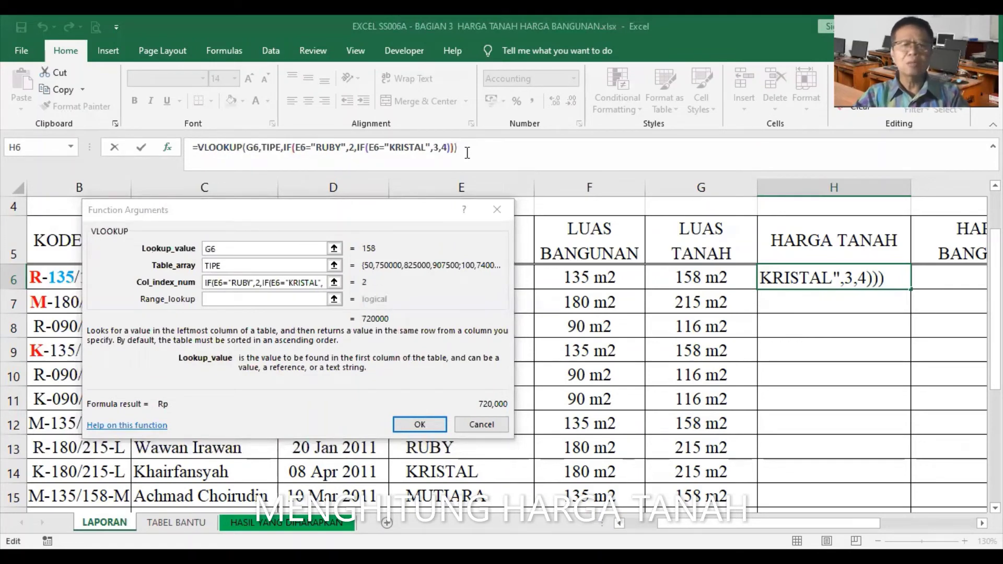
type("*")
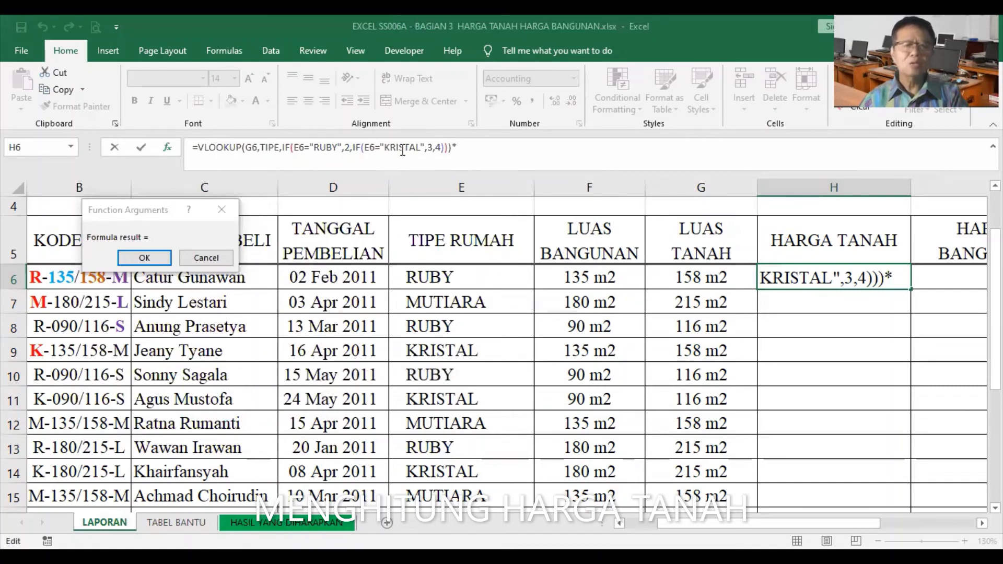
left_click(691, 277)
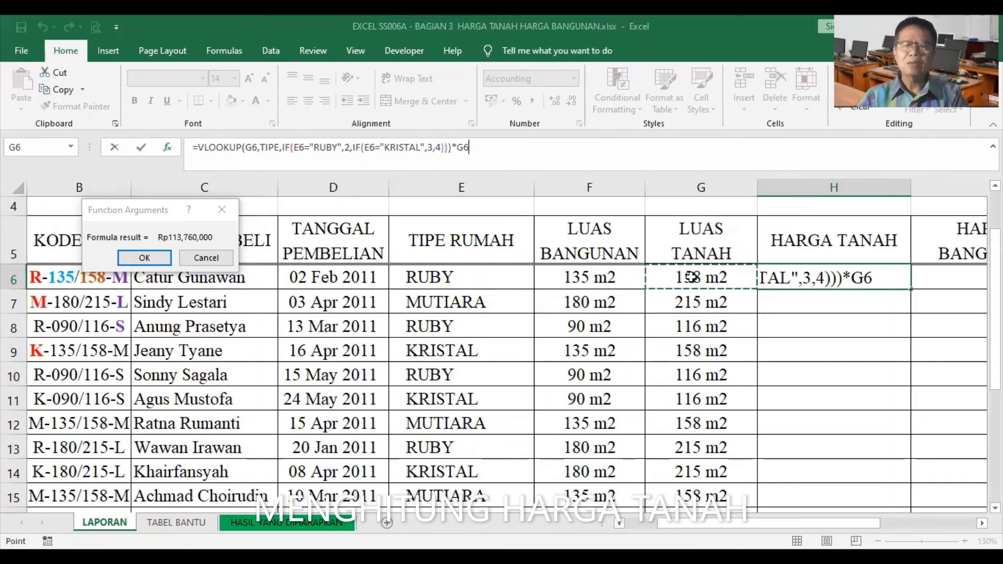
key("Return")
left_click(872, 280)
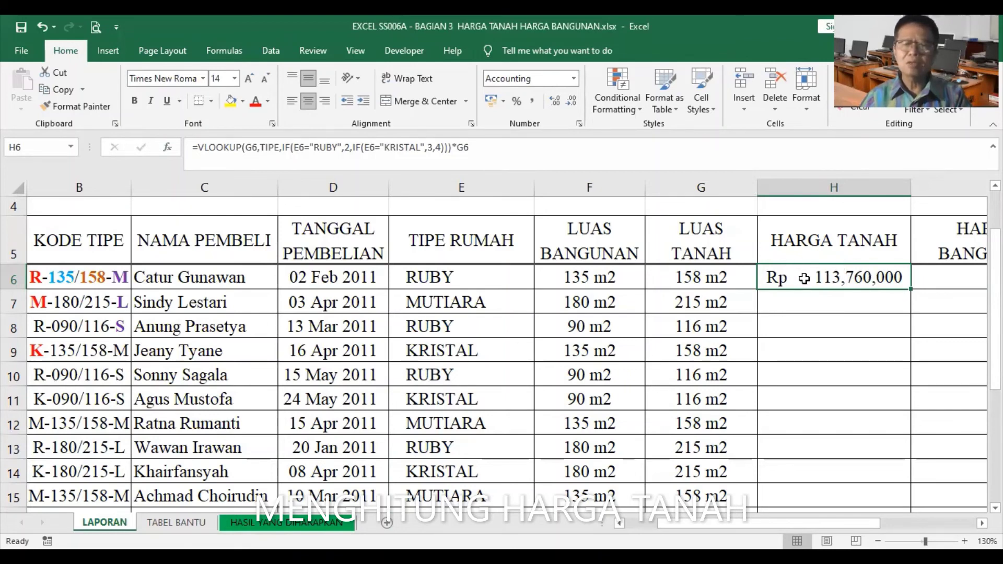
Fill the H6 land price formula down column H for all buyers.
double_click(910, 288)
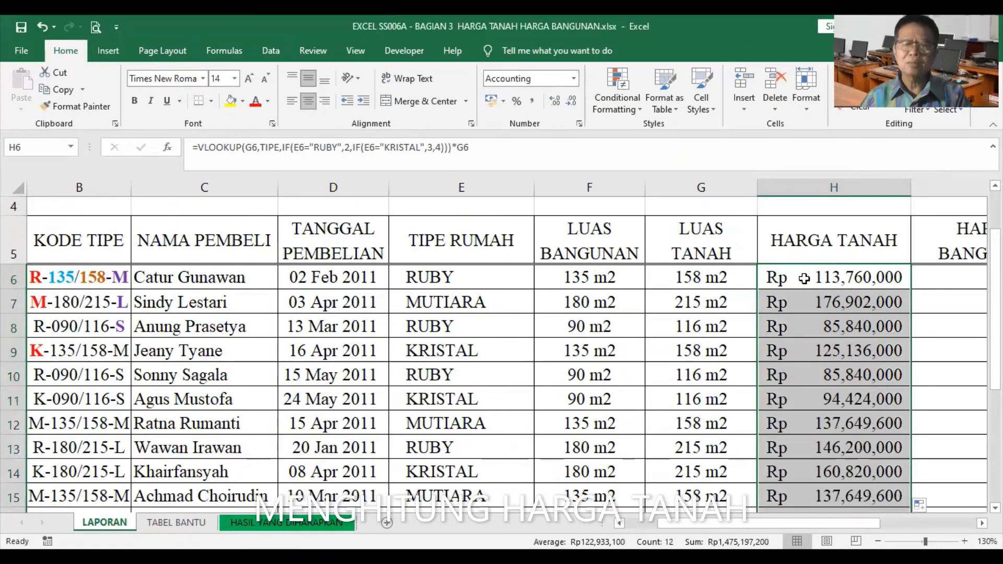